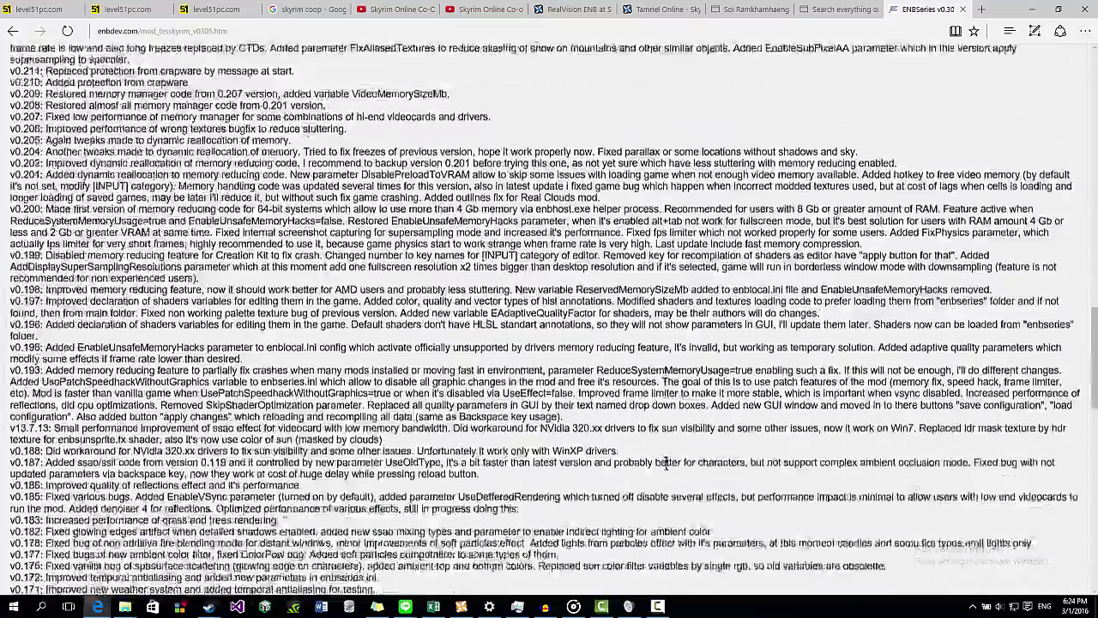
Start downloading the ENBSeries v0.305 archive from the end of the version page, and cancel the transfer.
{"action": "scroll", "coordinate": [666, 463], "scroll_direction": "down", "scroll_amount": 5}
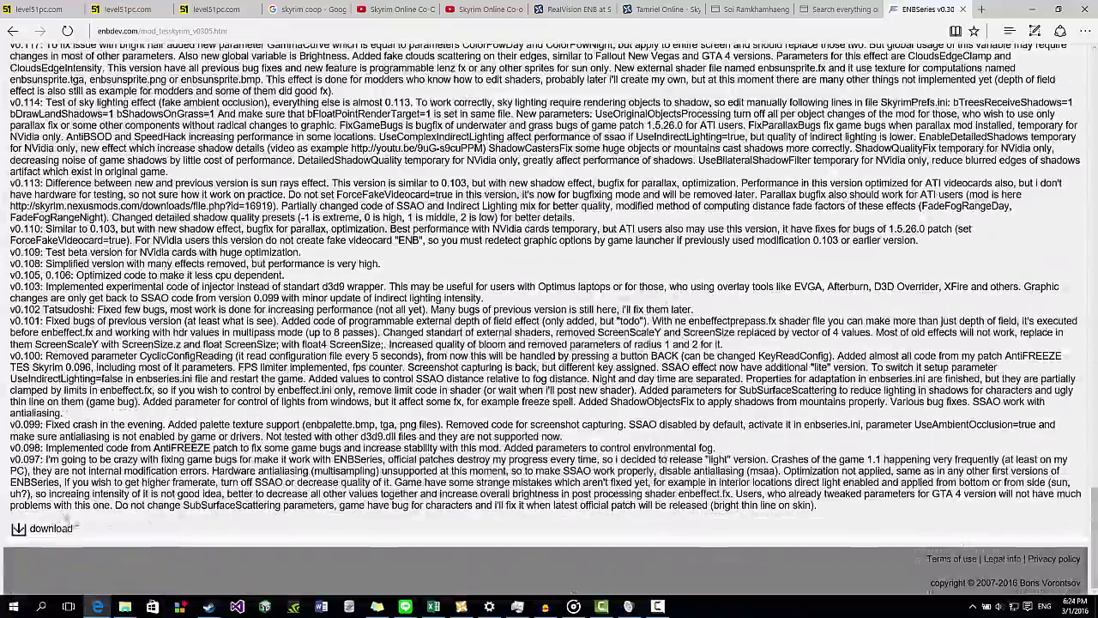
{"action": "left_click", "coordinate": [21, 532]}
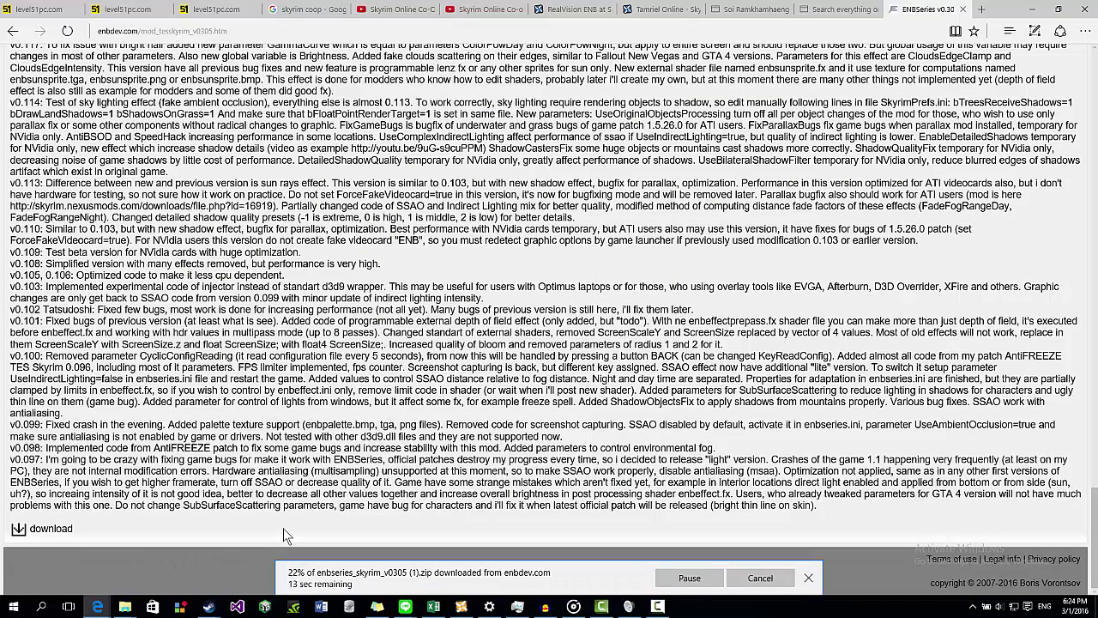
{"action": "left_click", "coordinate": [757, 580]}
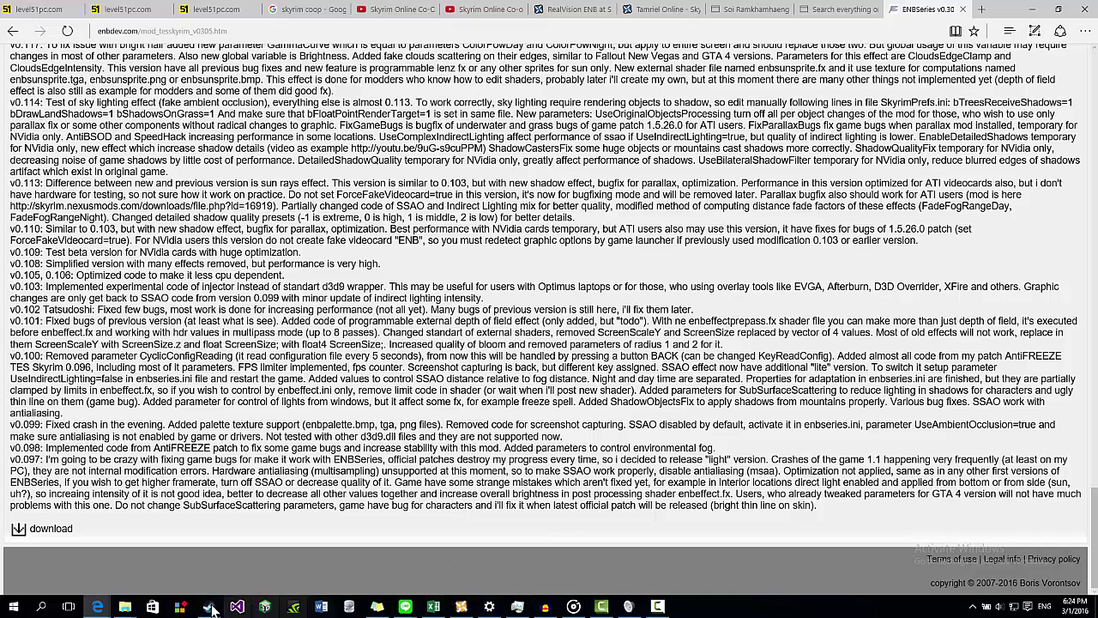
Switch to File Explorer and bring up the Skyrim game folder beside the ENBSeries WrapperVersion folder.
{"action": "key", "text": "super+d"}
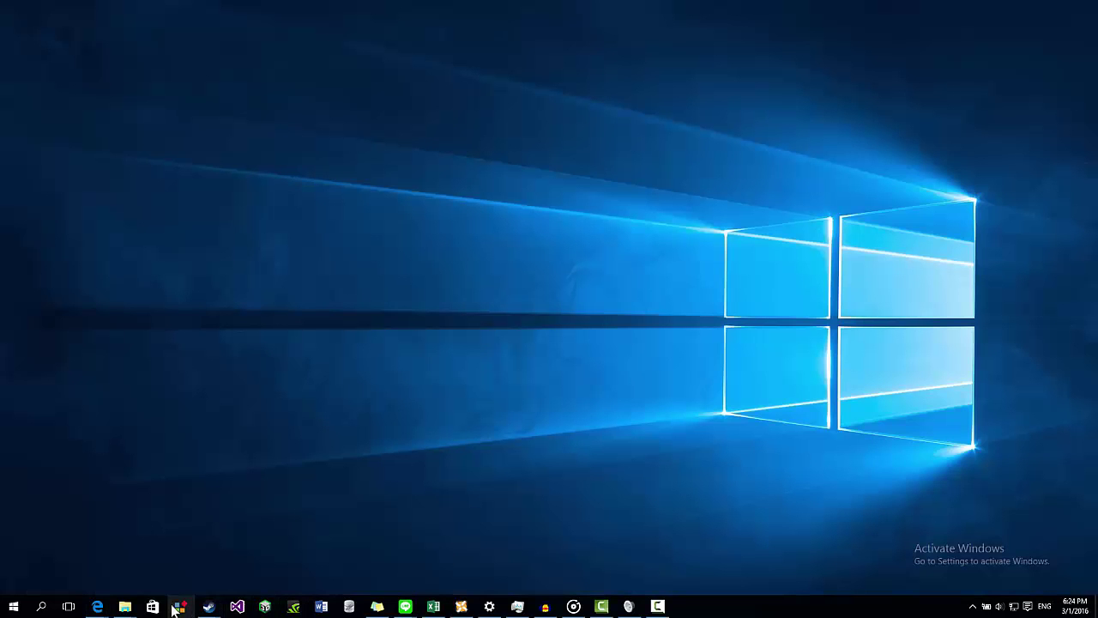
{"action": "mouse_move", "coordinate": [124, 606]}
{"action": "left_click", "coordinate": [133, 551]}
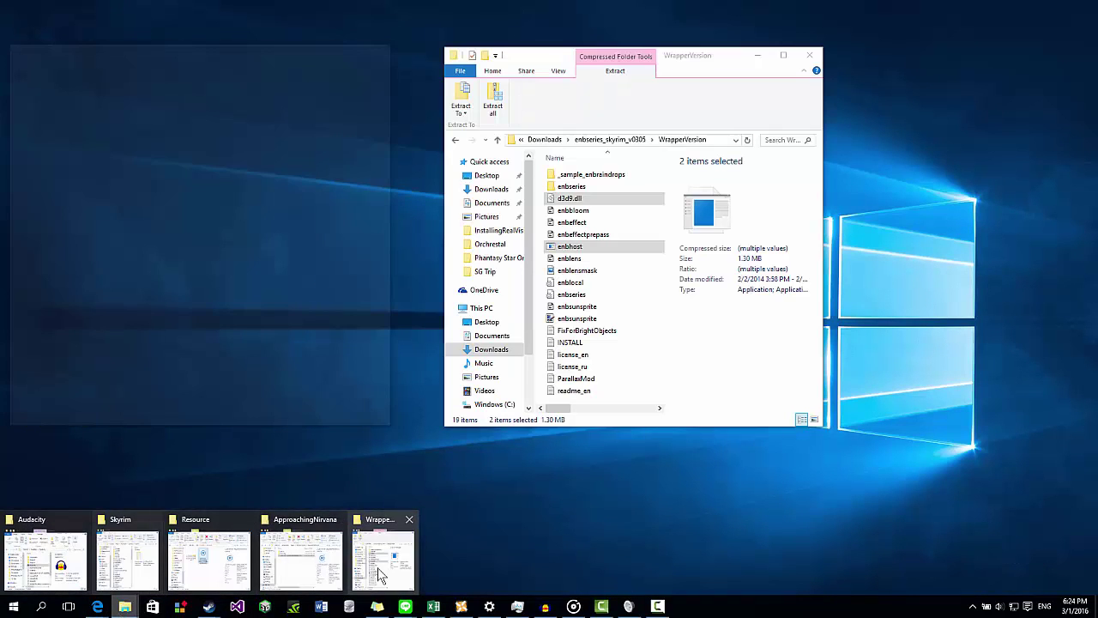
{"action": "left_click", "coordinate": [385, 558]}
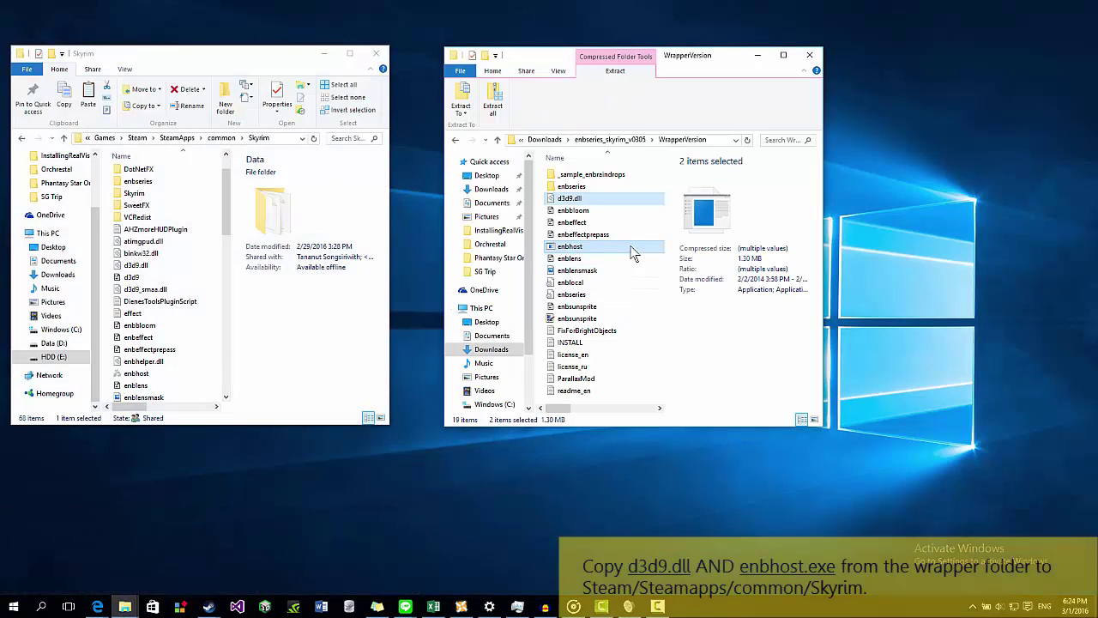
Copy d3d9.dll and enbhost from the WrapperVersion folder into the Skyrim game folder.
{"action": "left_click", "coordinate": [639, 202]}
{"action": "left_click", "coordinate": [632, 246], "text": "ctrl"}
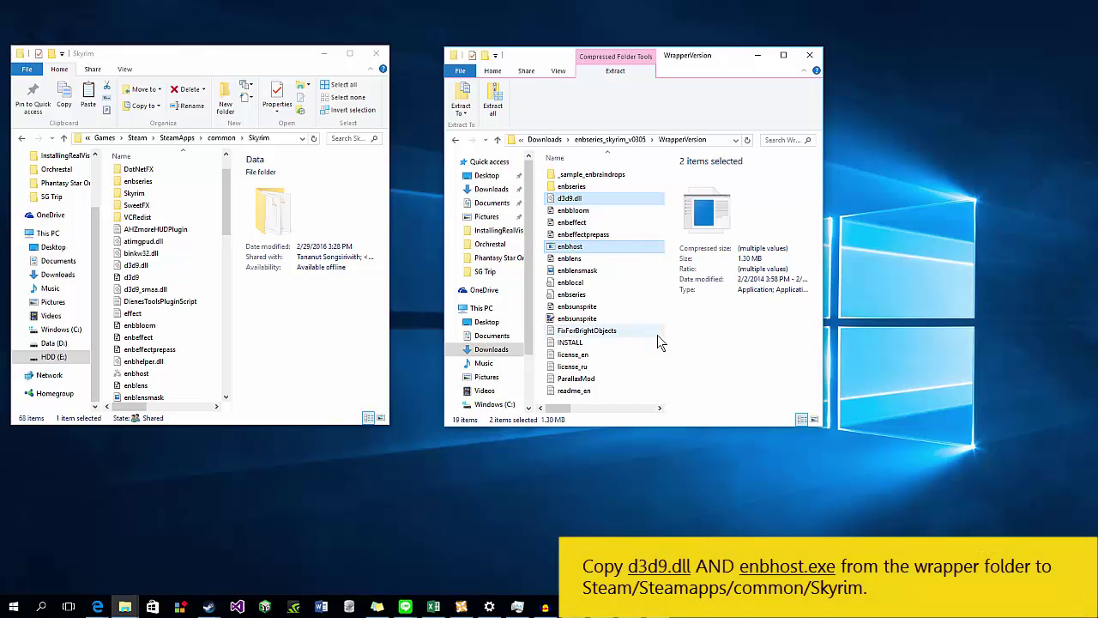
{"action": "key", "text": "ctrl+c"}
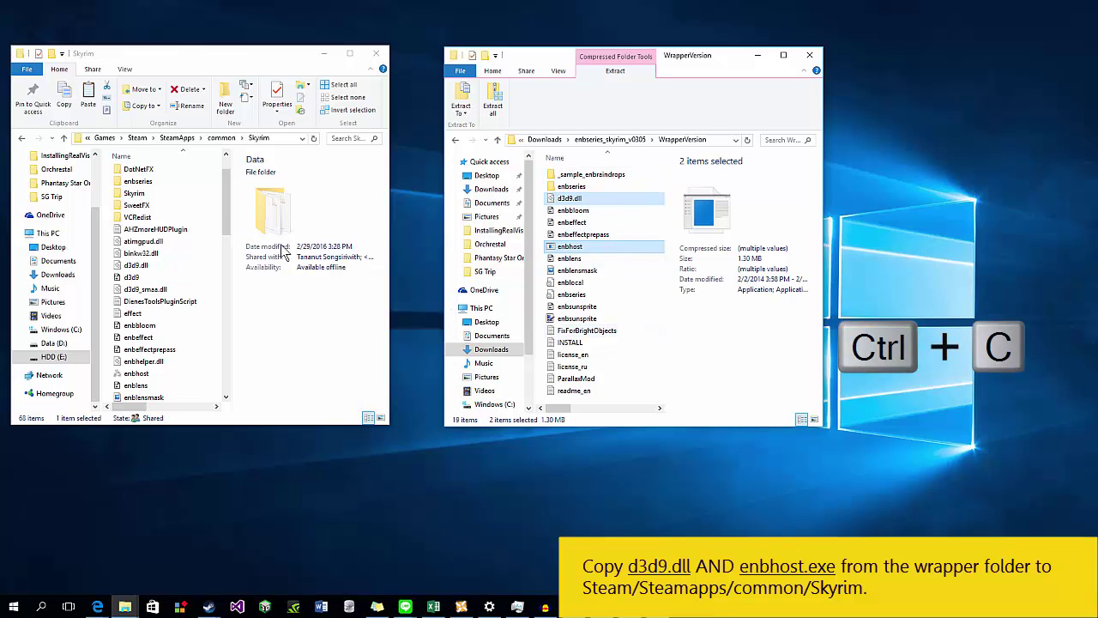
{"action": "left_click", "coordinate": [226, 193]}
{"action": "key", "text": "ctrl+v"}
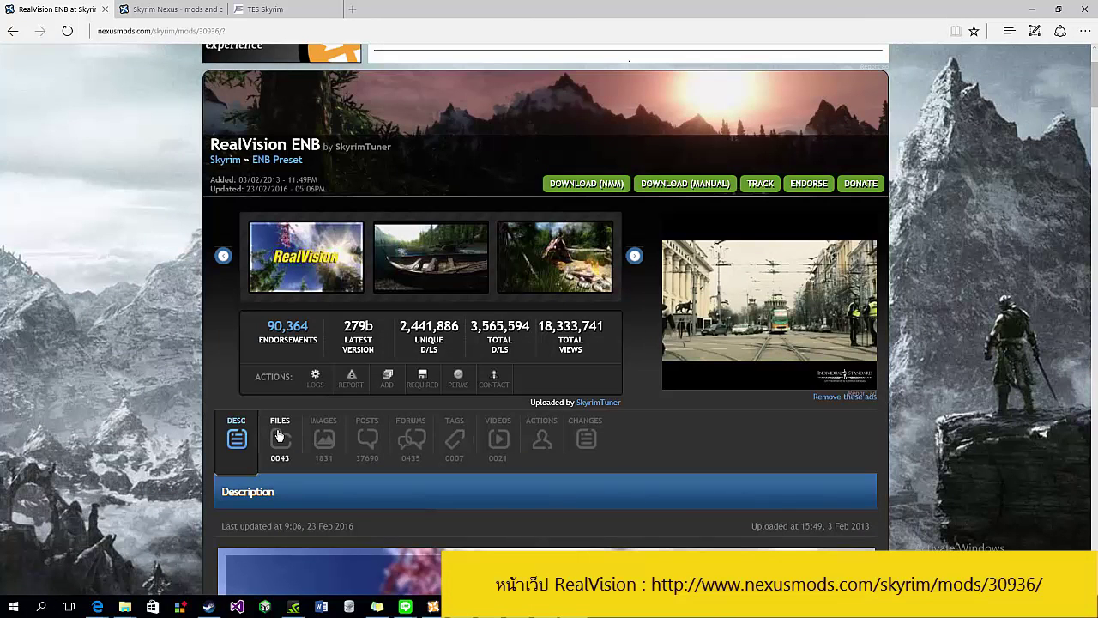
Download Autoinstaller for RealVision ENB v279b from the mod's files through the manager, allowing the switch to Nexus Mod Manager.
{"action": "left_click", "coordinate": [292, 460]}
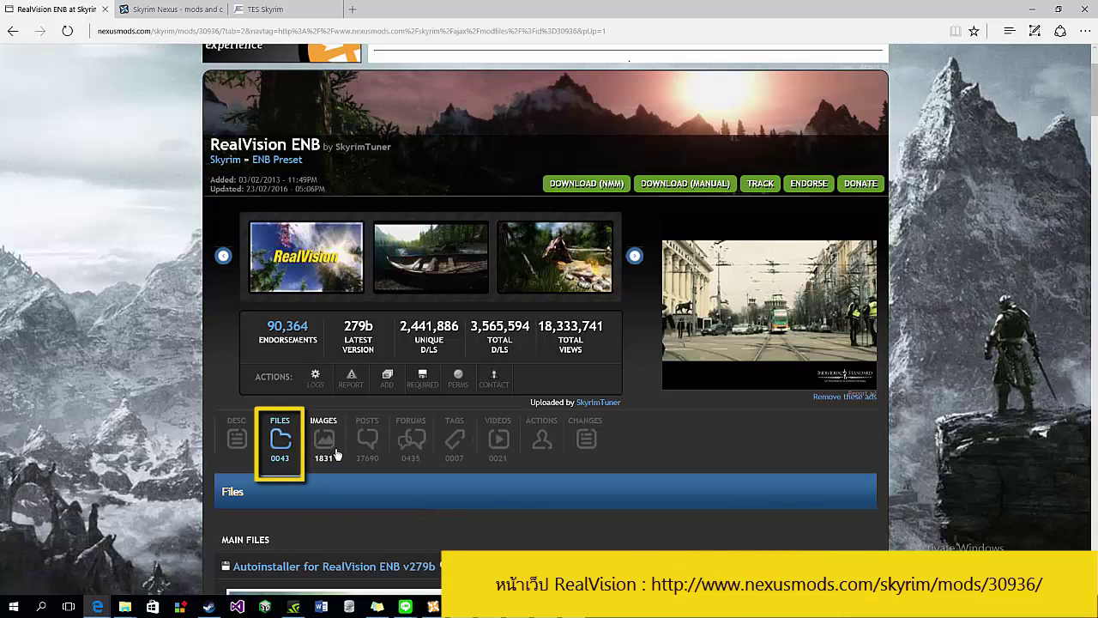
{"action": "scroll", "coordinate": [358, 450], "scroll_direction": "down", "scroll_amount": 5}
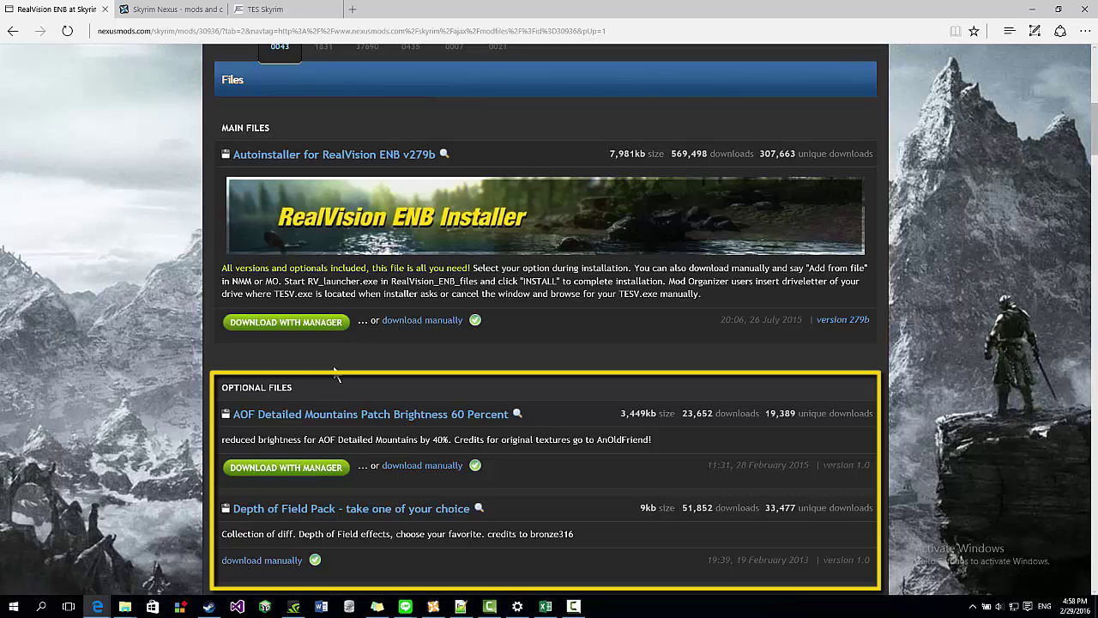
{"action": "left_click", "coordinate": [327, 331]}
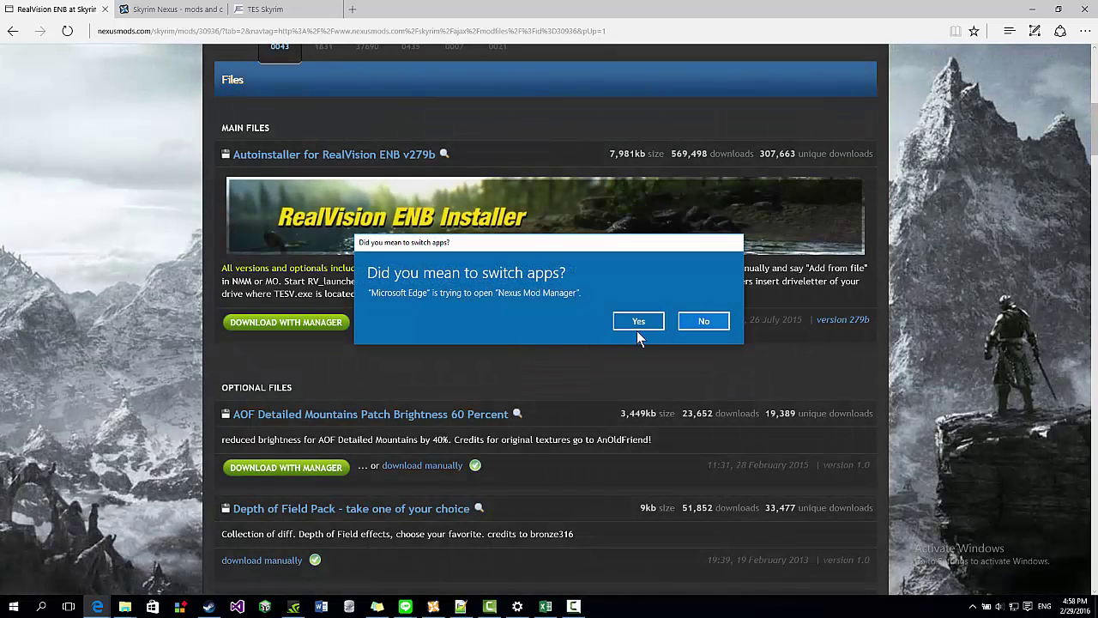
{"action": "left_click", "coordinate": [638, 326]}
{"action": "scroll", "coordinate": [567, 341], "scroll_direction": "down", "scroll_amount": 1}
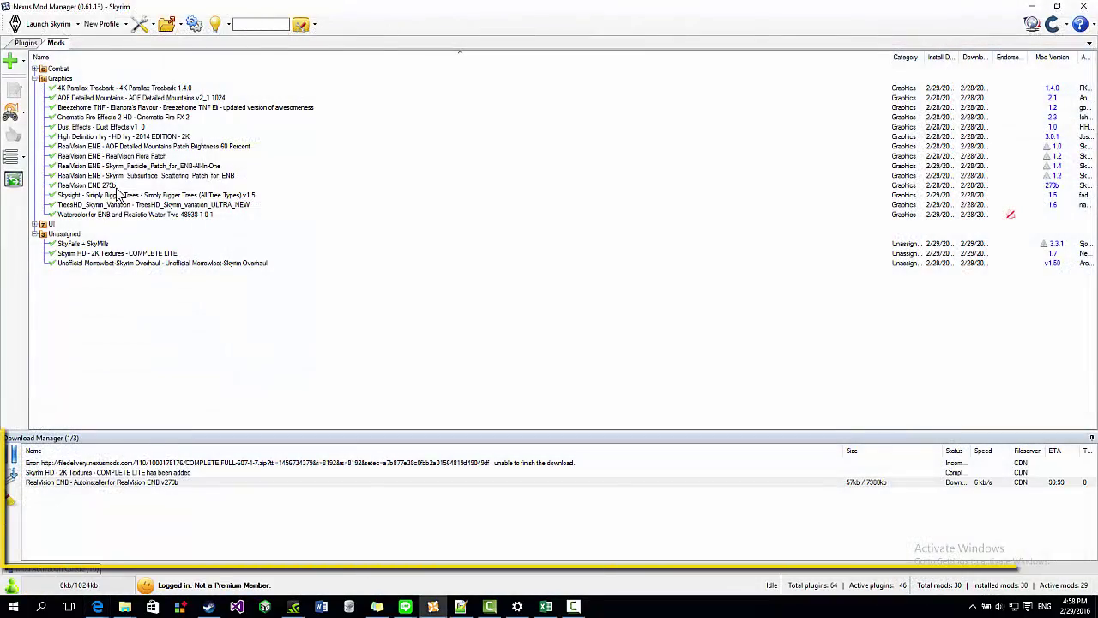
Pause the Autoinstaller for RealVision ENB v279b download and widen the Status column of the download list.
{"action": "left_click", "coordinate": [83, 485]}
{"action": "left_click", "coordinate": [14, 455]}
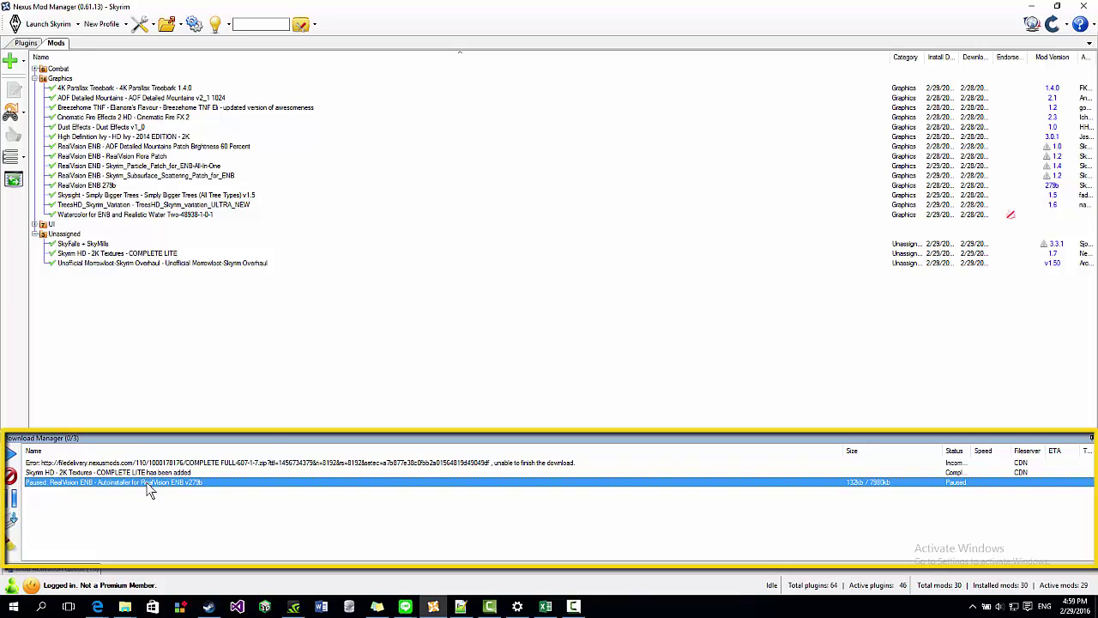
{"action": "left_click_drag", "start_coordinate": [943, 455], "coordinate": [914, 454]}
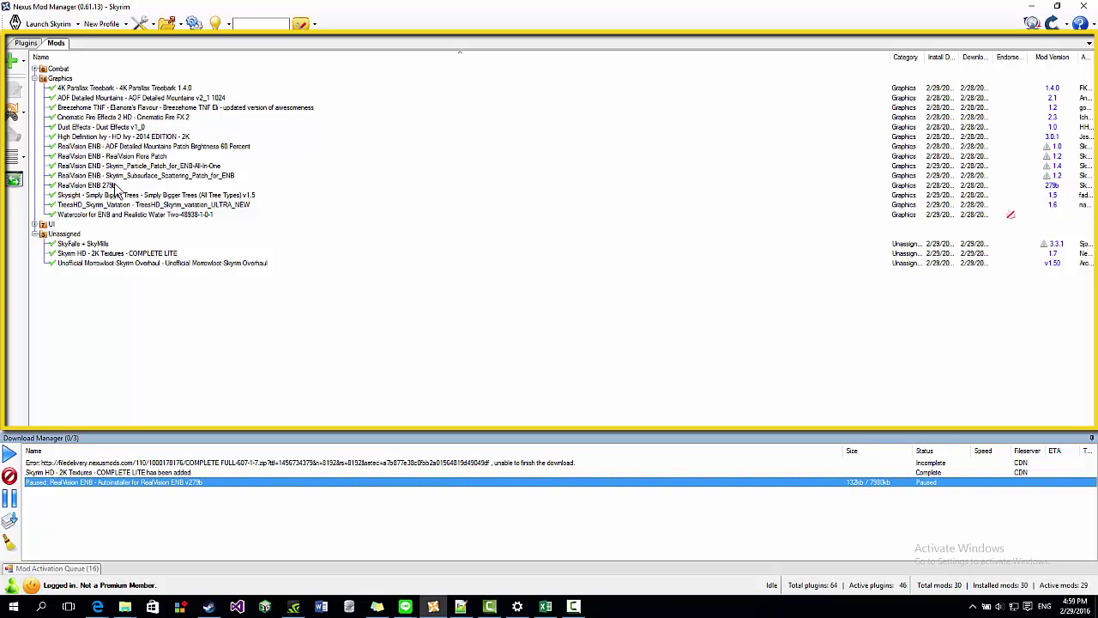
Start reinstalling the RealVision ENB 279b mod from the Graphics category.
{"action": "left_click", "coordinate": [117, 186]}
{"action": "right_click", "coordinate": [119, 189]}
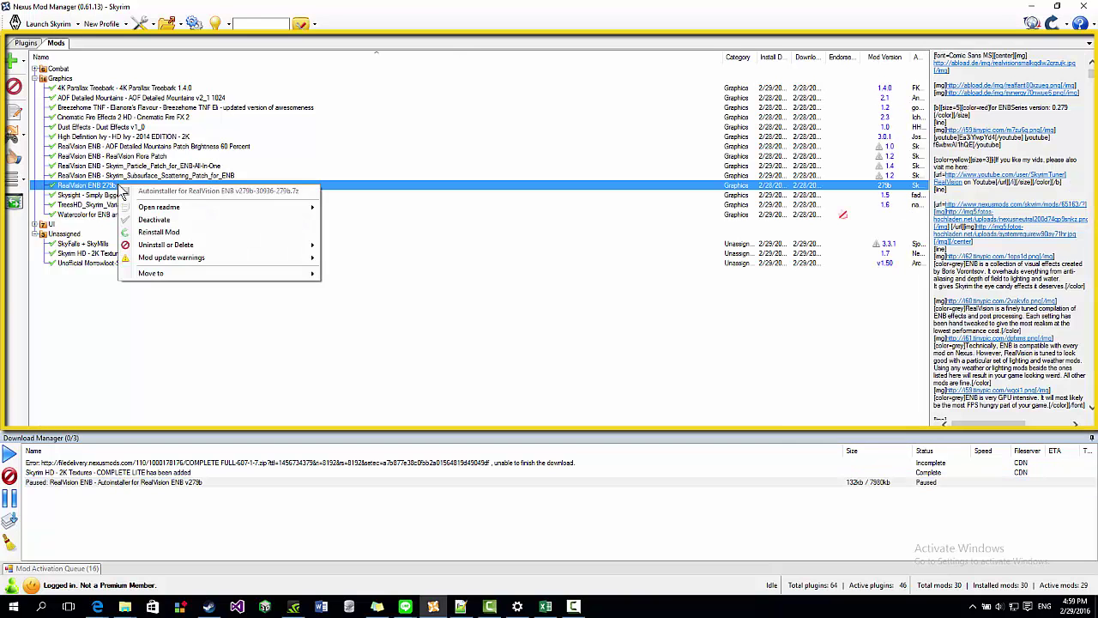
{"action": "left_click", "coordinate": [180, 233]}
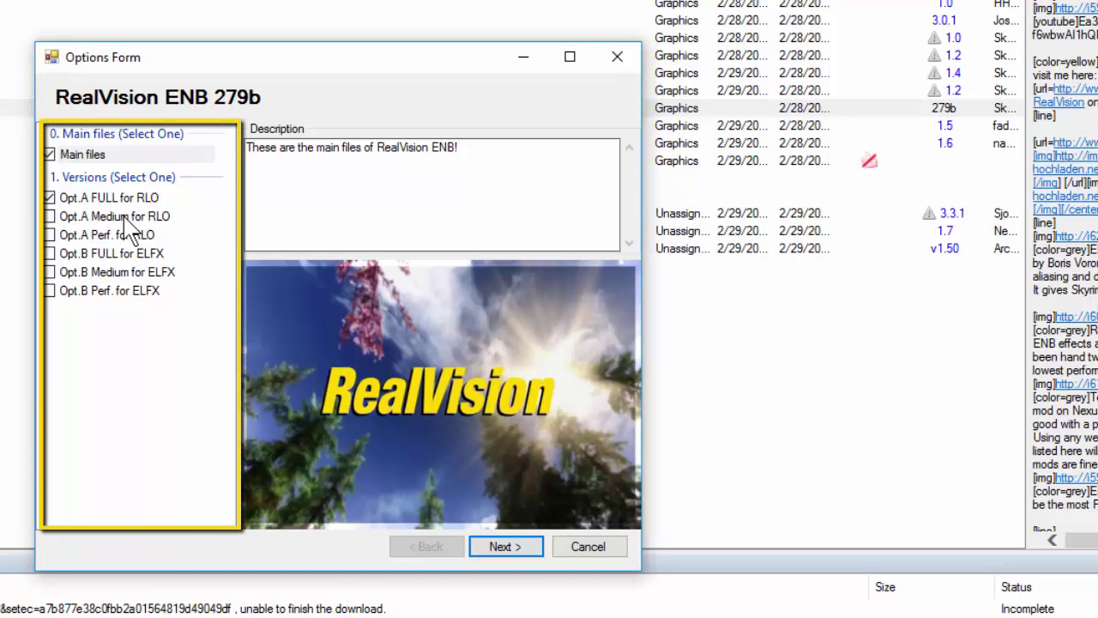
Select the Opt.B FULL for ELFX version of RealVision ENB and continue to the sun and effects options.
{"action": "mouse_move", "coordinate": [126, 220]}
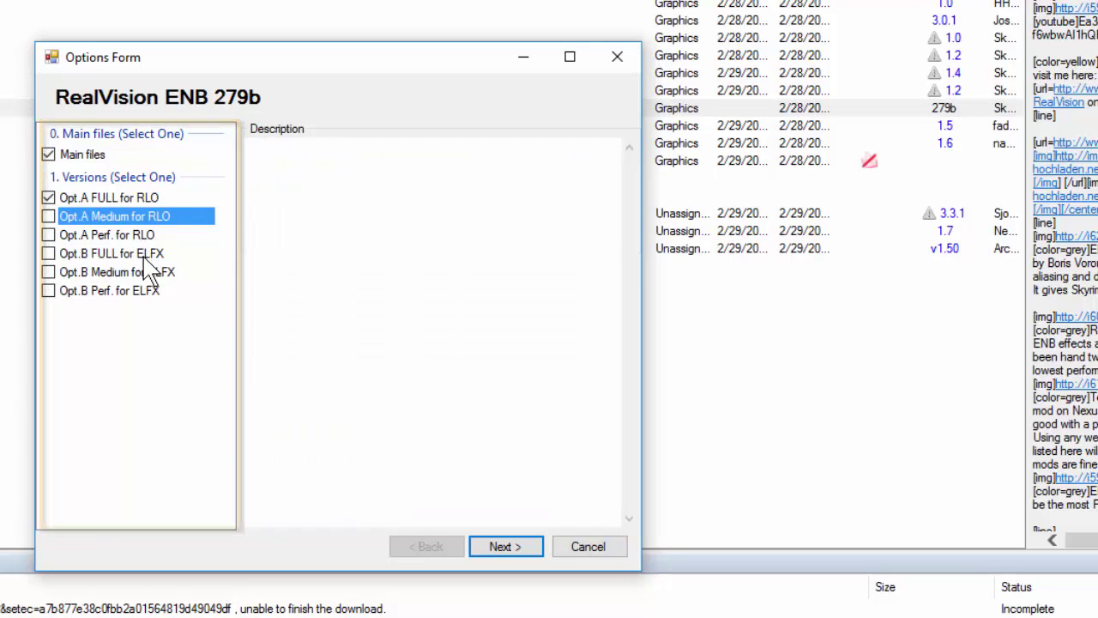
{"action": "mouse_move", "coordinate": [145, 258]}
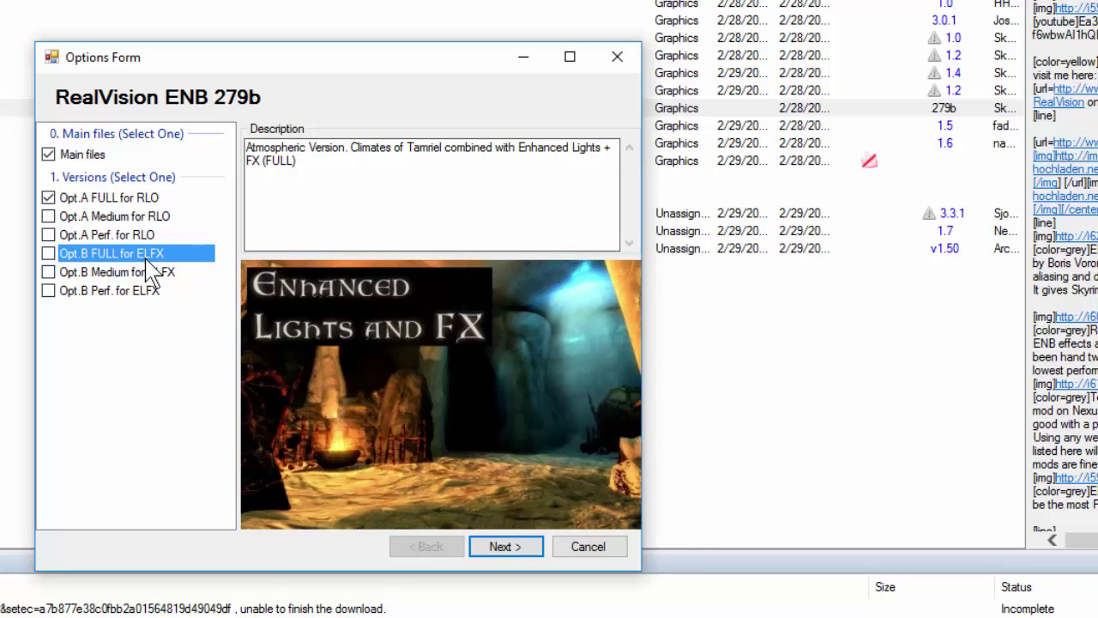
{"action": "mouse_move", "coordinate": [148, 280]}
{"action": "left_click", "coordinate": [48, 255]}
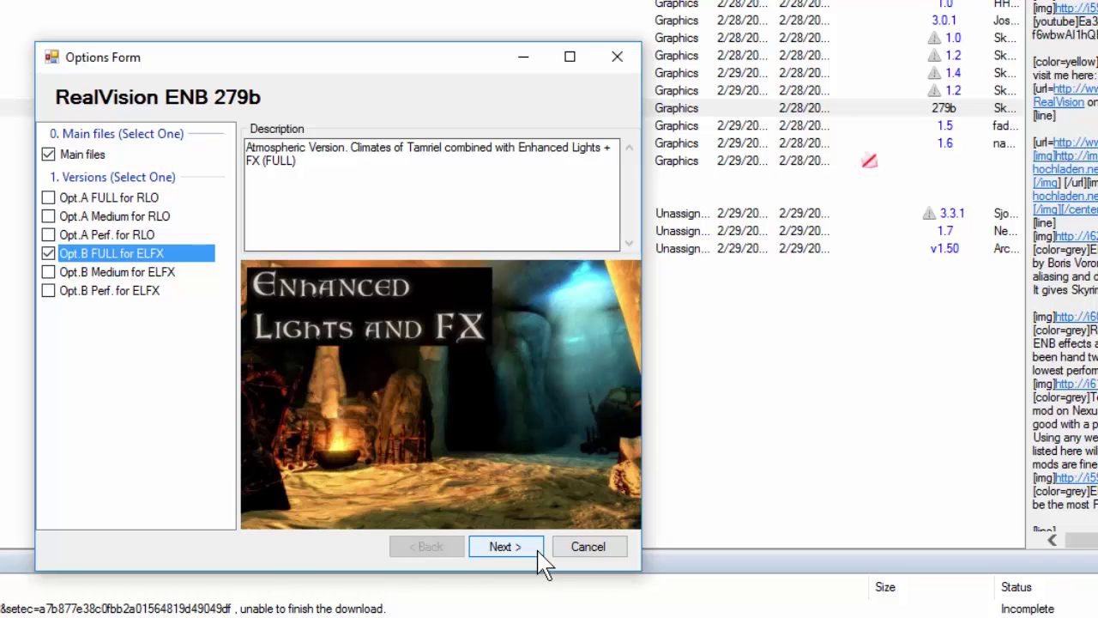
{"action": "left_click", "coordinate": [542, 564]}
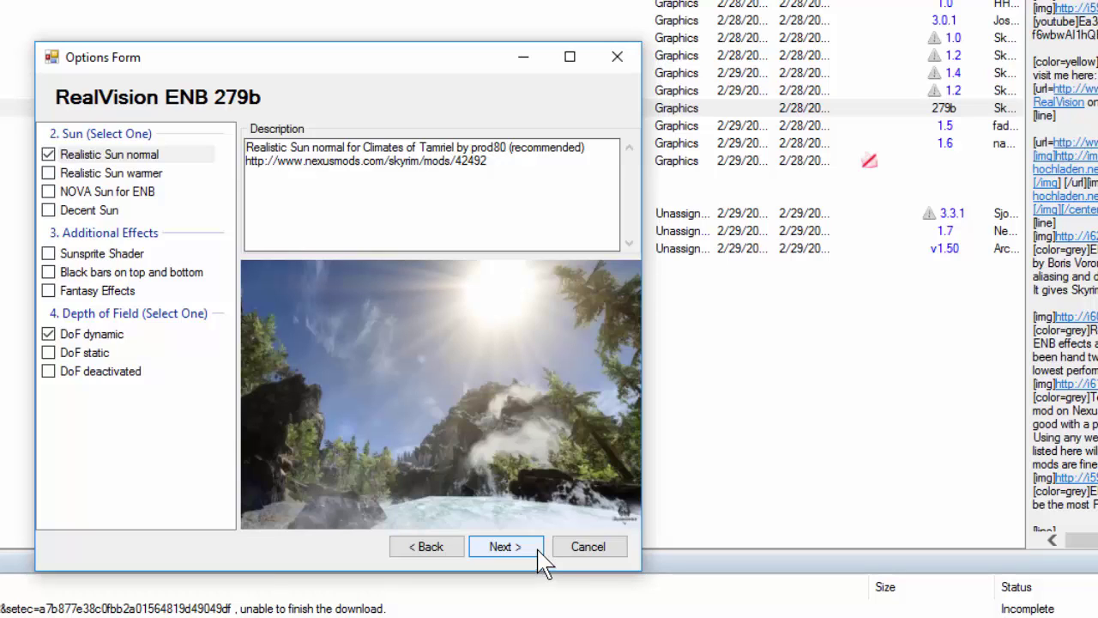
Add Sunsprite Shader and Fantasy Effects to the RealVision options, and finish the setup with the RealVision Installer choice.
{"action": "mouse_move", "coordinate": [143, 182]}
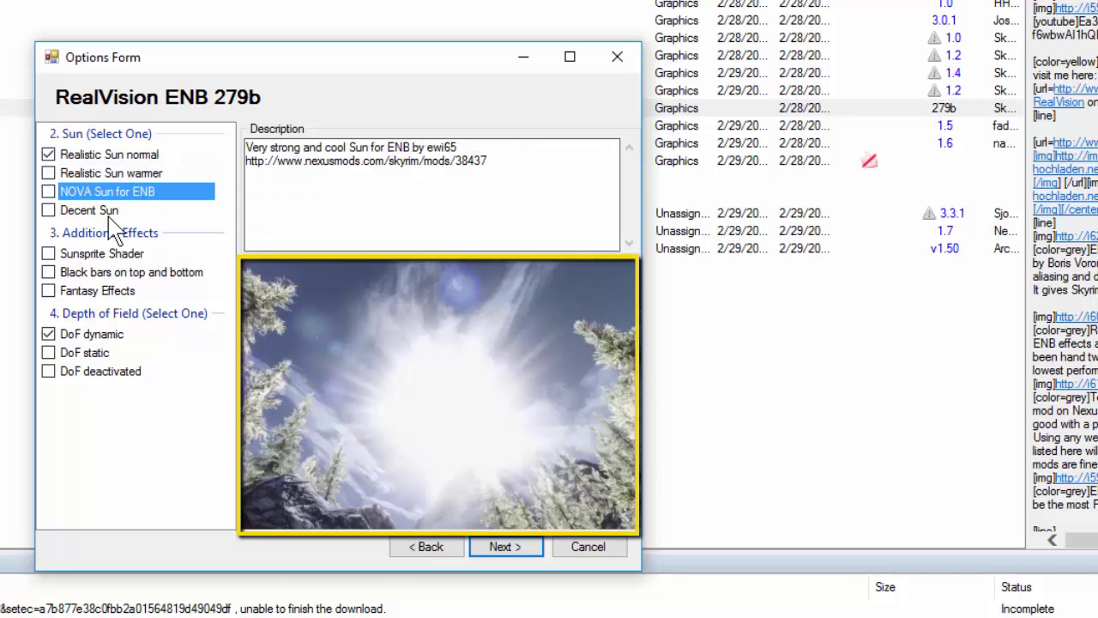
{"action": "mouse_move", "coordinate": [110, 218]}
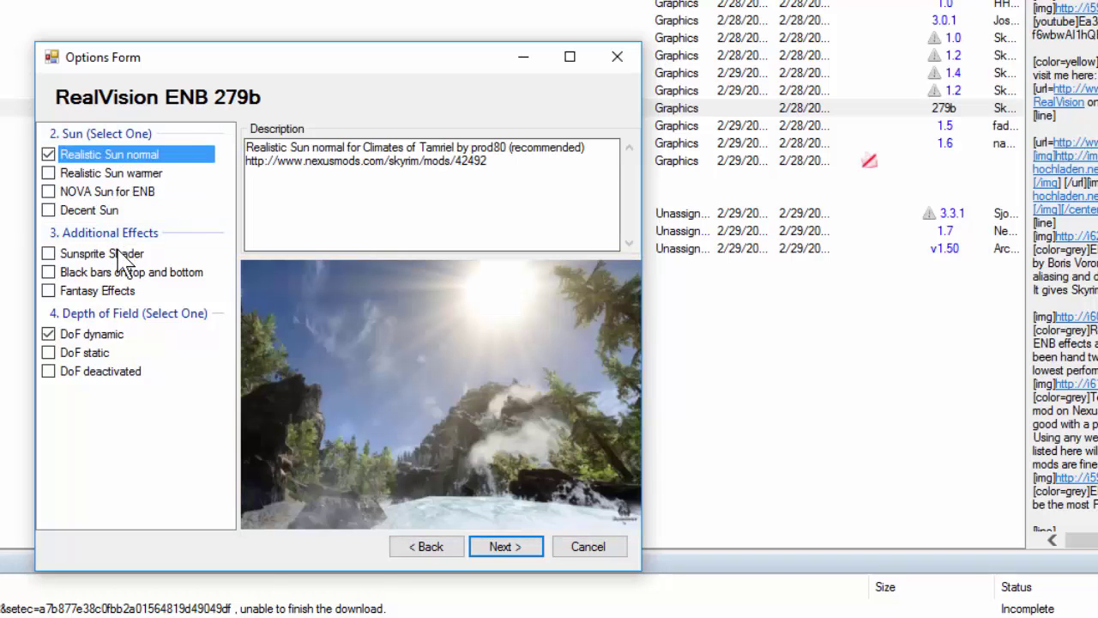
{"action": "mouse_move", "coordinate": [124, 258]}
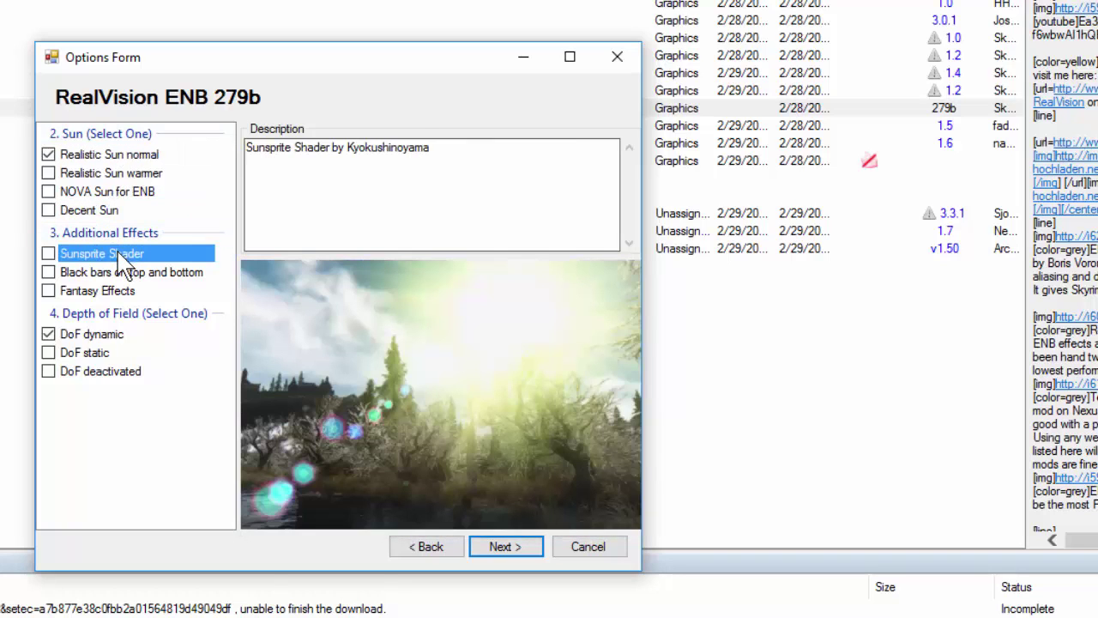
{"action": "left_click", "coordinate": [49, 254]}
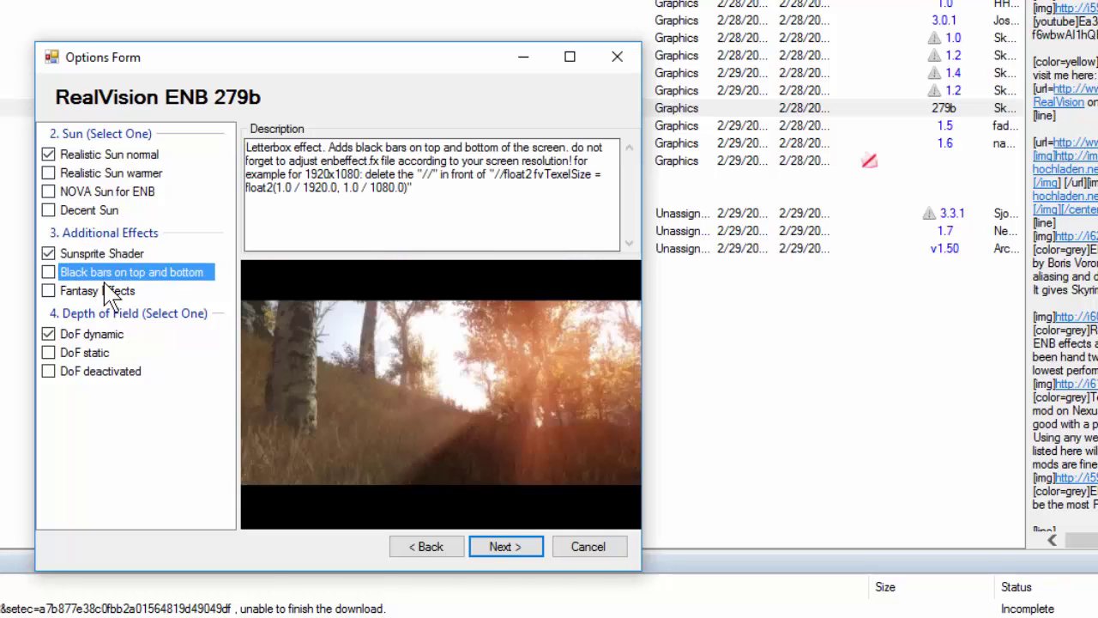
{"action": "mouse_move", "coordinate": [114, 298]}
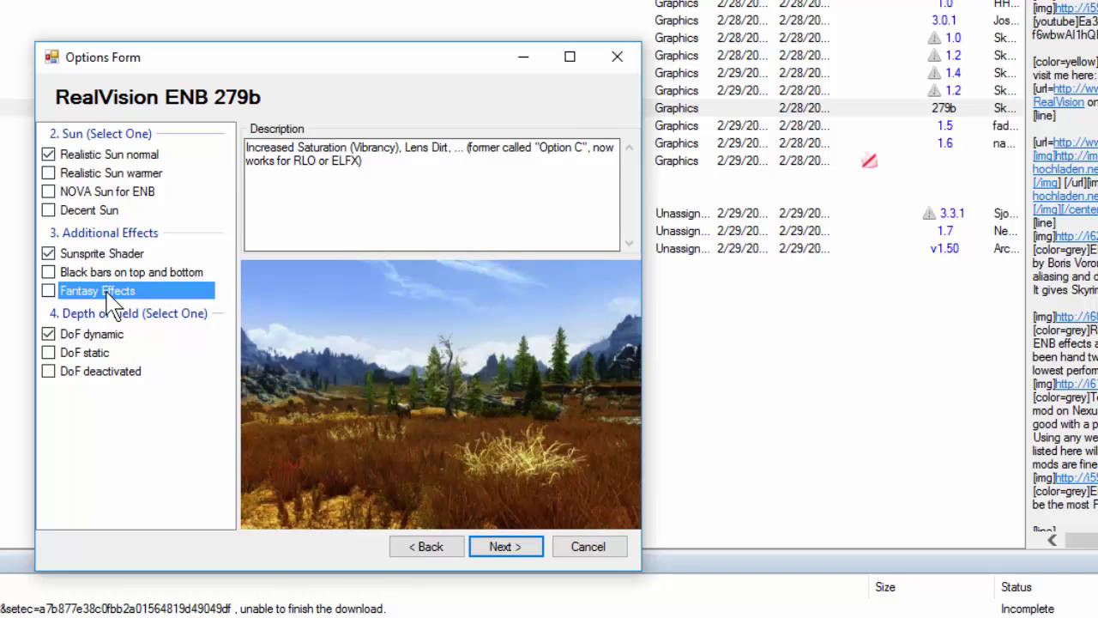
{"action": "left_click", "coordinate": [50, 293]}
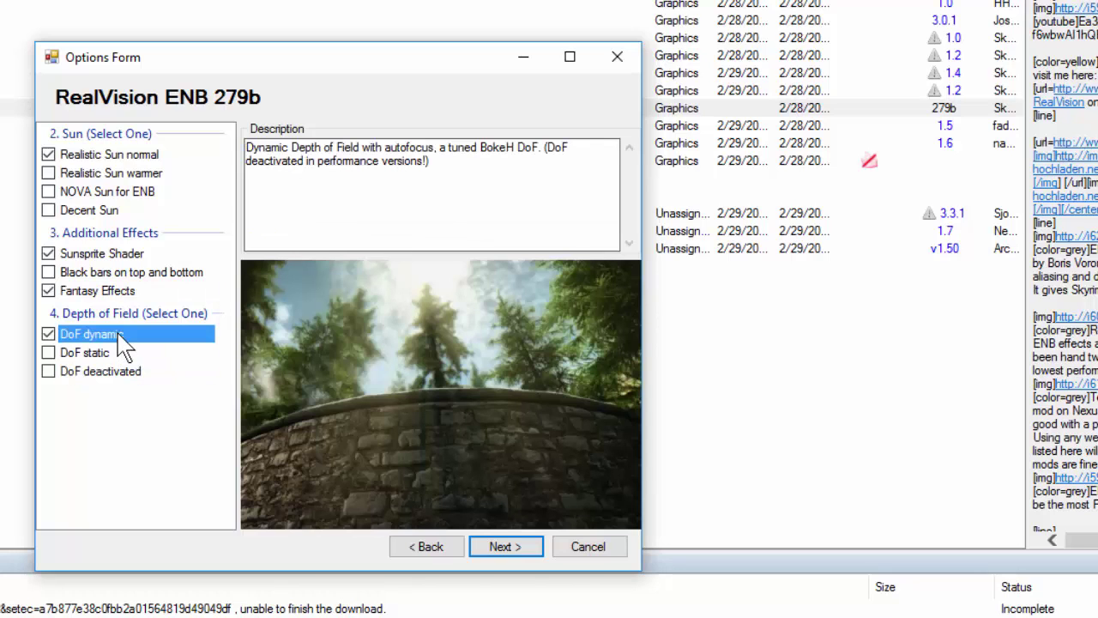
{"action": "left_click", "coordinate": [525, 551]}
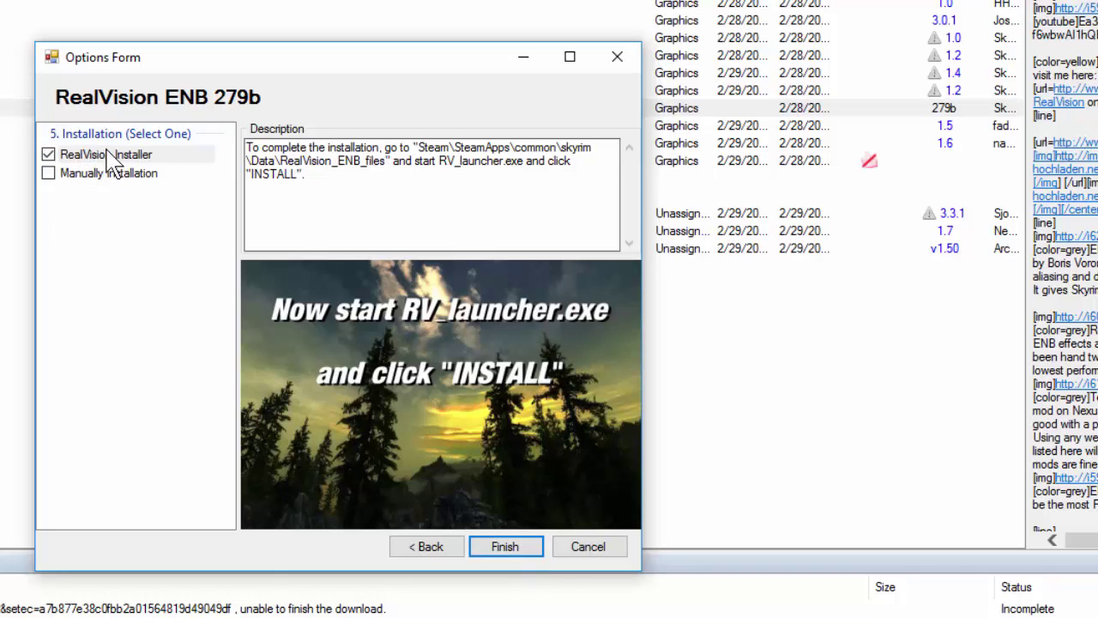
{"action": "left_click", "coordinate": [505, 547]}
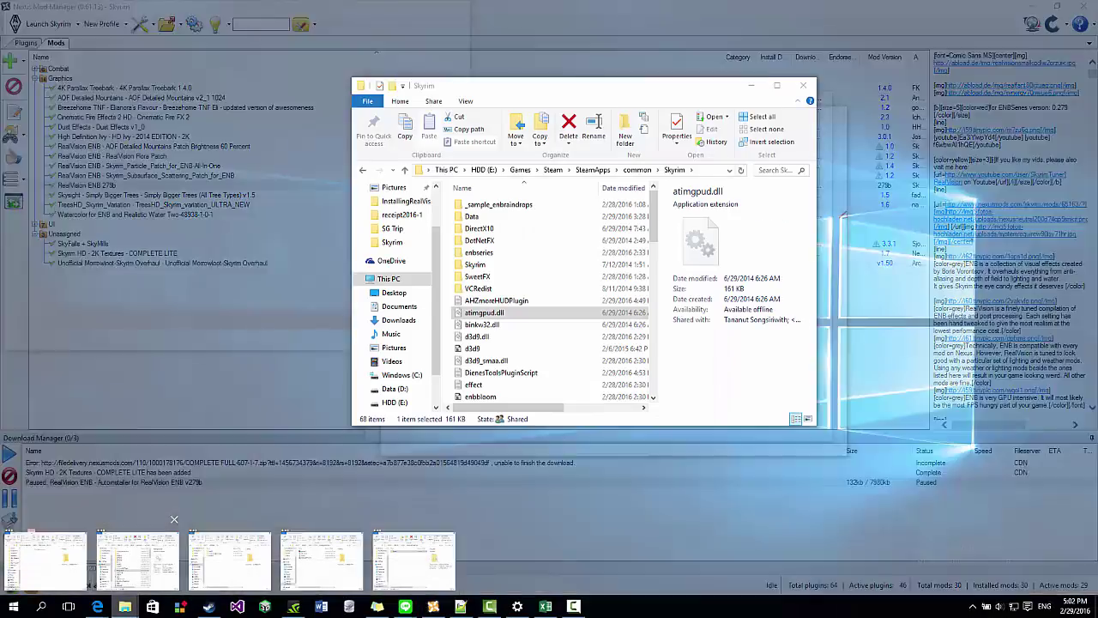
Open the RealVision_ENB_files folder inside the Skyrim Data folder and find RV_launcher.
{"action": "left_click", "coordinate": [137, 558]}
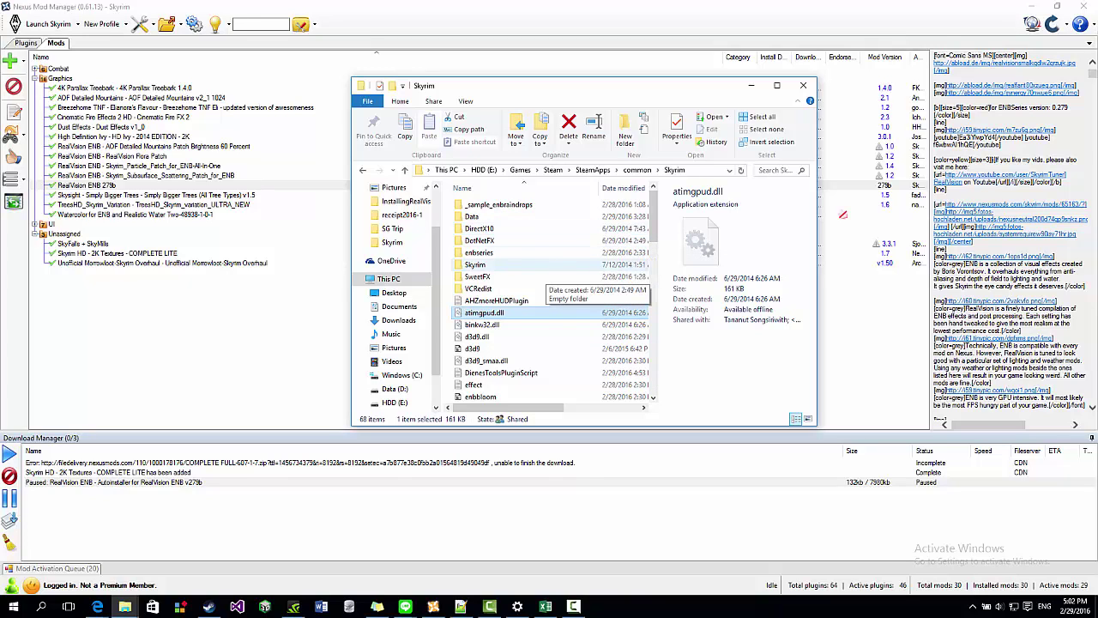
{"action": "double_click", "coordinate": [472, 216]}
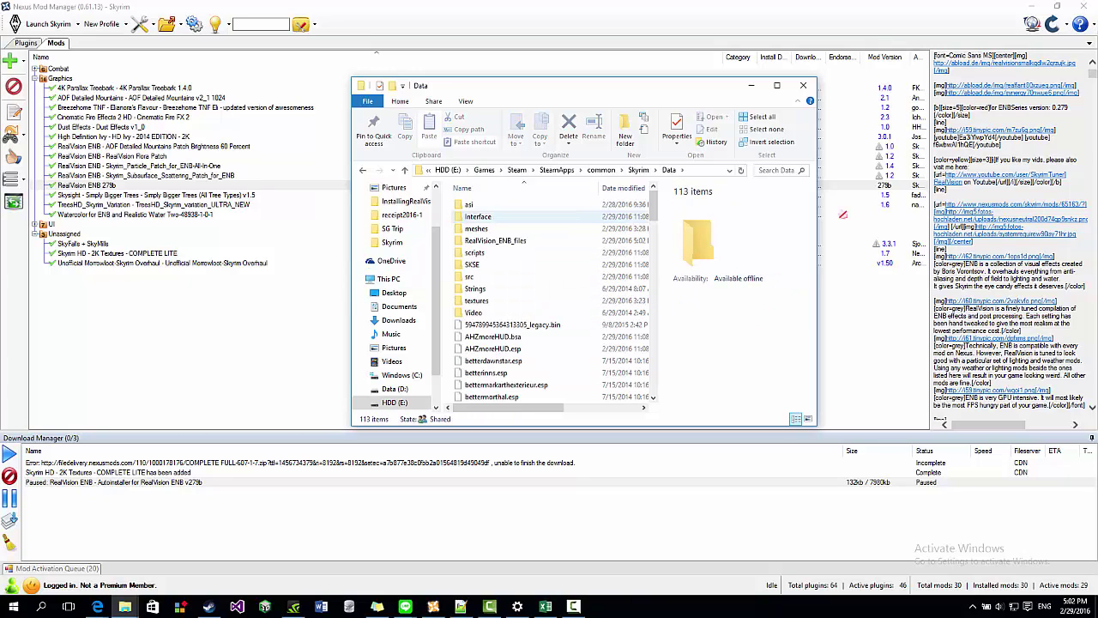
{"action": "double_click", "coordinate": [495, 240]}
{"action": "scroll", "coordinate": [493, 242], "scroll_direction": "down", "scroll_amount": 2}
{"action": "scroll", "coordinate": [493, 246], "scroll_direction": "down", "scroll_amount": 2}
{"action": "scroll", "coordinate": [493, 246], "scroll_direction": "up", "scroll_amount": 3}
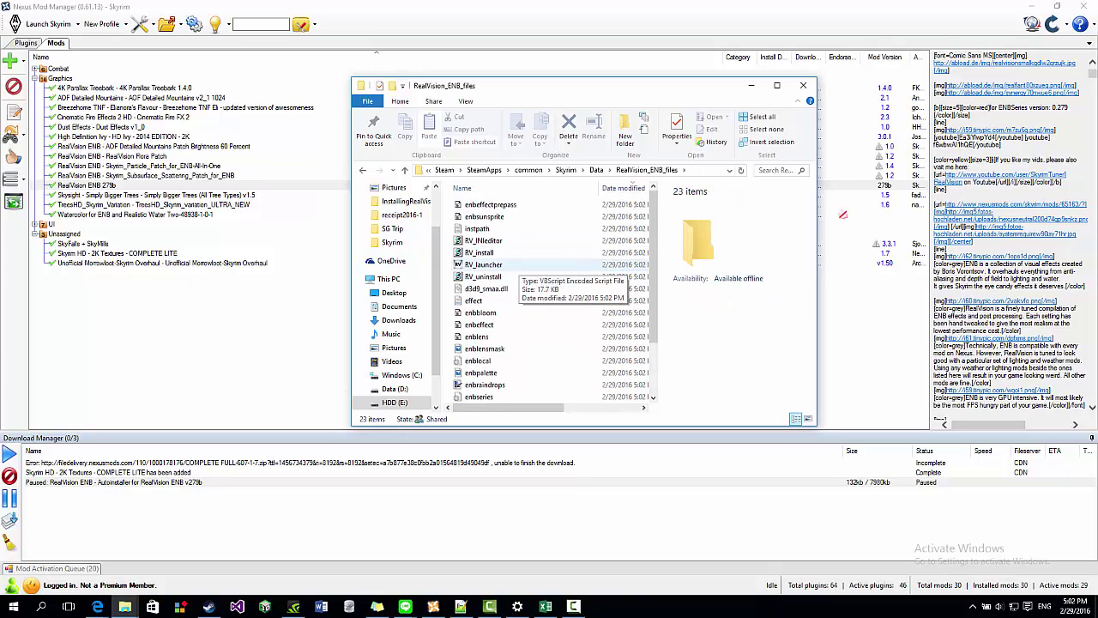
Run RV_launcher from the RealVision_ENB_files folder and move the RealVision Launcher window closer to the folder window.
{"action": "right_click", "coordinate": [525, 259]}
{"action": "left_click", "coordinate": [489, 264]}
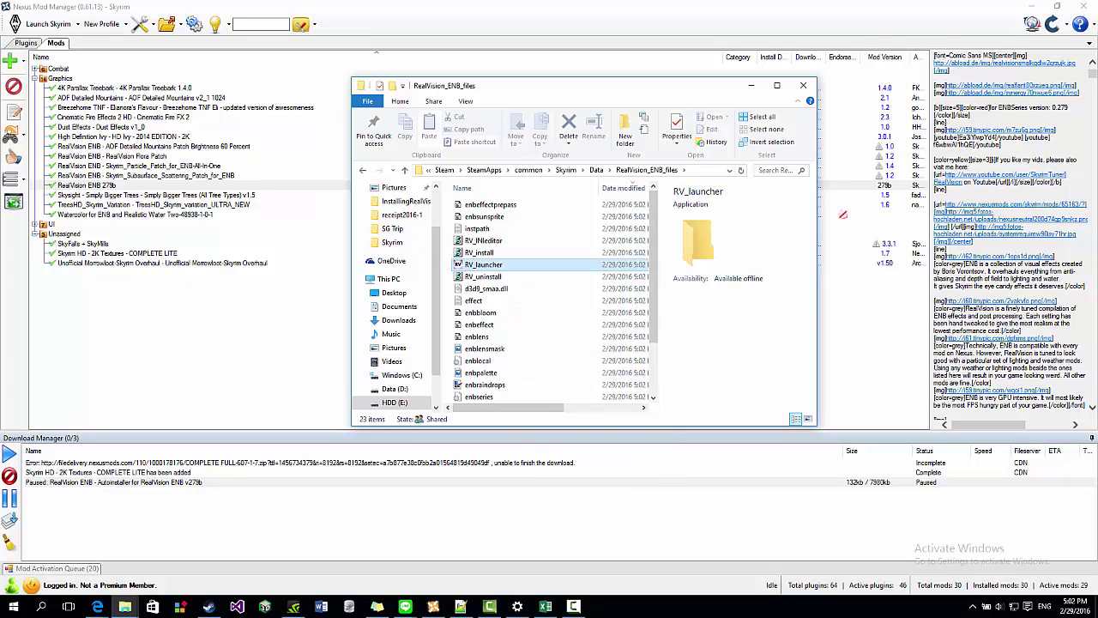
{"action": "right_click", "coordinate": [515, 267]}
{"action": "left_click", "coordinate": [547, 290]}
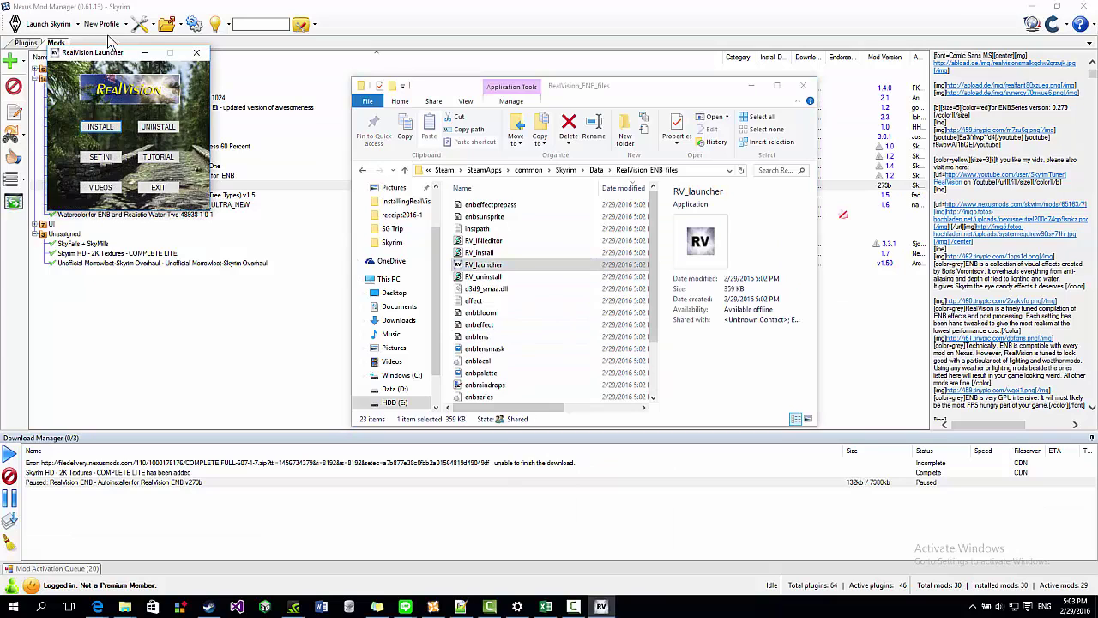
{"action": "left_click_drag", "start_coordinate": [118, 53], "coordinate": [286, 85]}
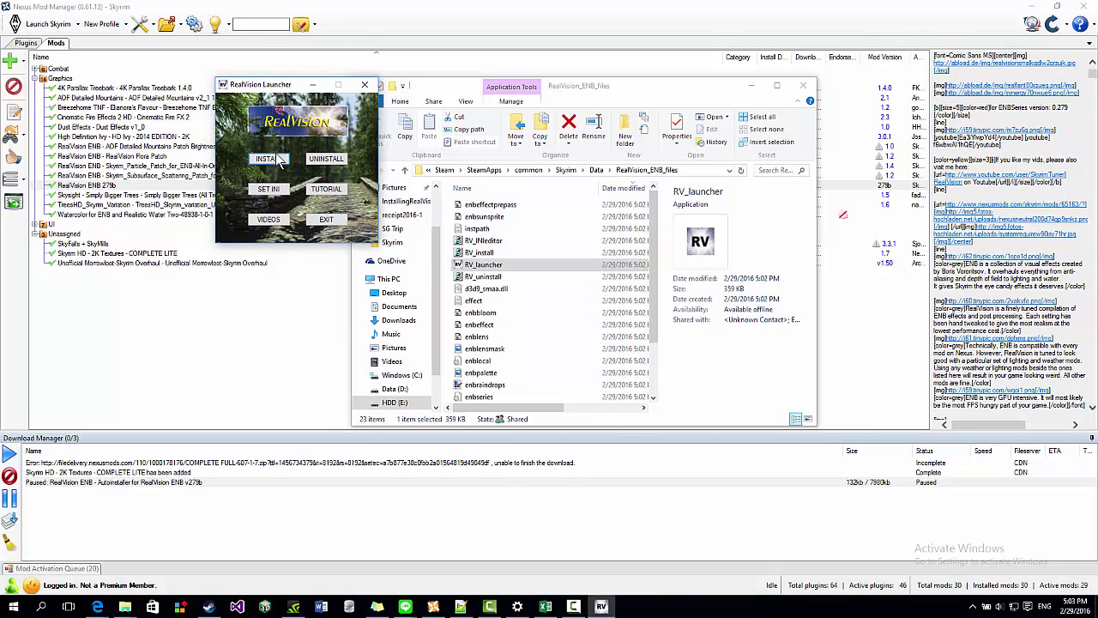
Install RealVision ENB and apply its SkyrimPrefs INI settings with the RealVision Launcher, accepting both summaries and exiting the launcher.
{"action": "left_click", "coordinate": [268, 159]}
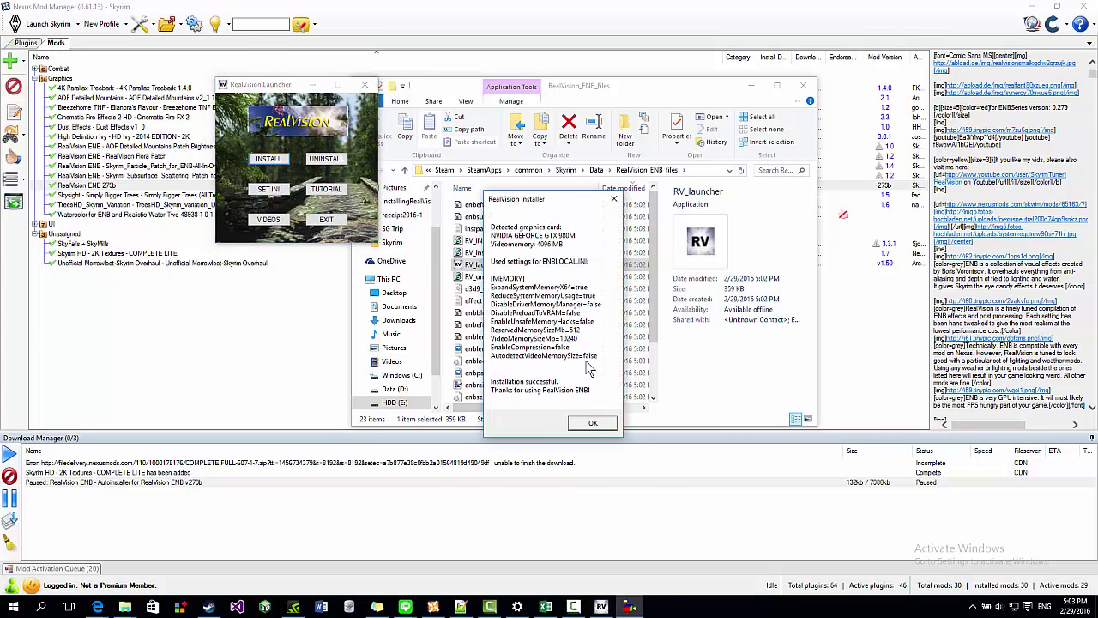
{"action": "left_click", "coordinate": [599, 423]}
{"action": "left_click", "coordinate": [268, 188]}
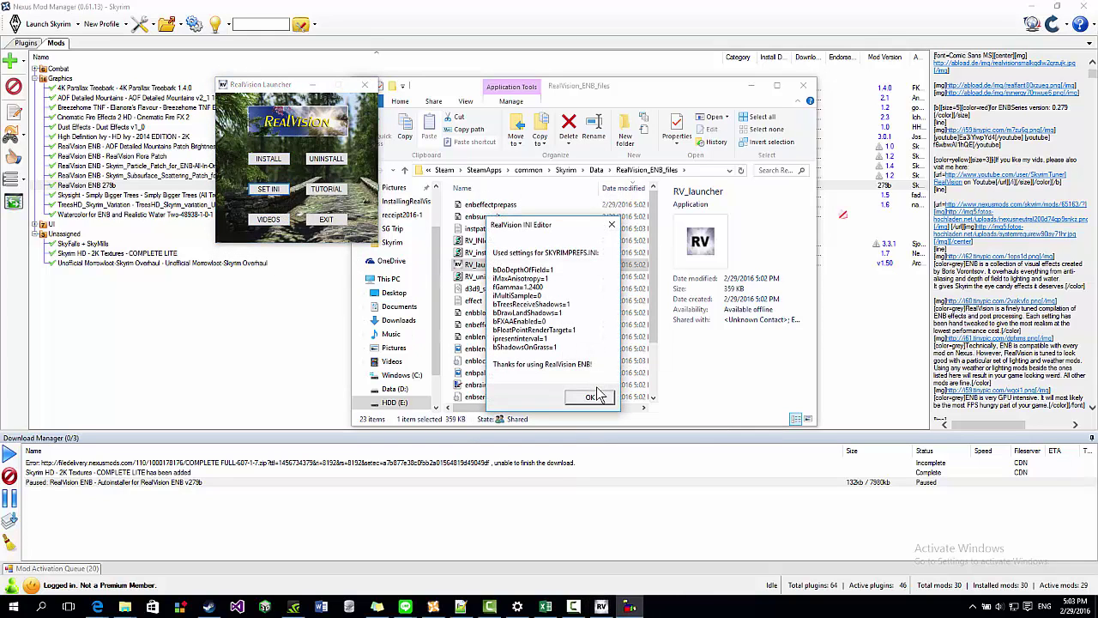
{"action": "left_click", "coordinate": [599, 398]}
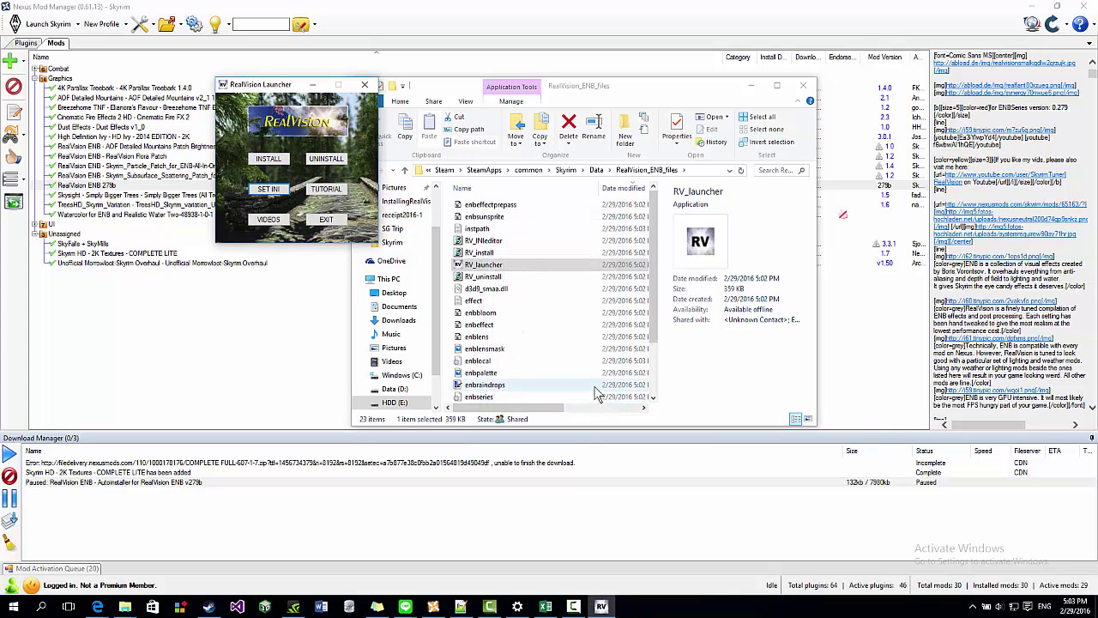
{"action": "left_click", "coordinate": [327, 221]}
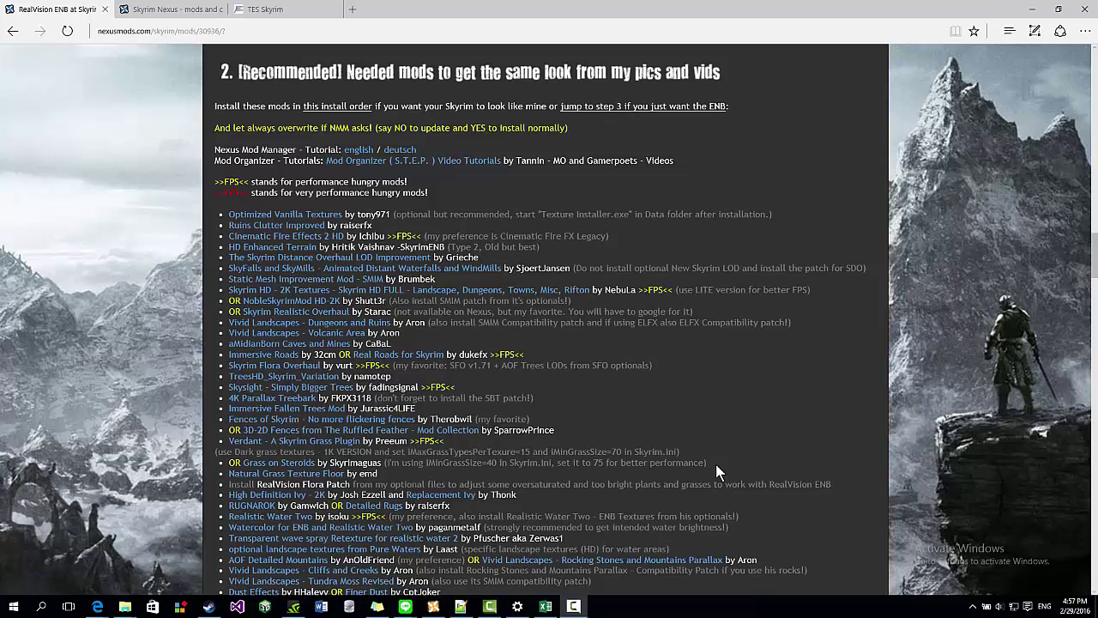
Switch to the RealVision ENB page on Nexus Mods in the browser, open its files list and look through the optional patches.
{"action": "scroll", "coordinate": [719, 472], "scroll_direction": "up", "scroll_amount": 15}
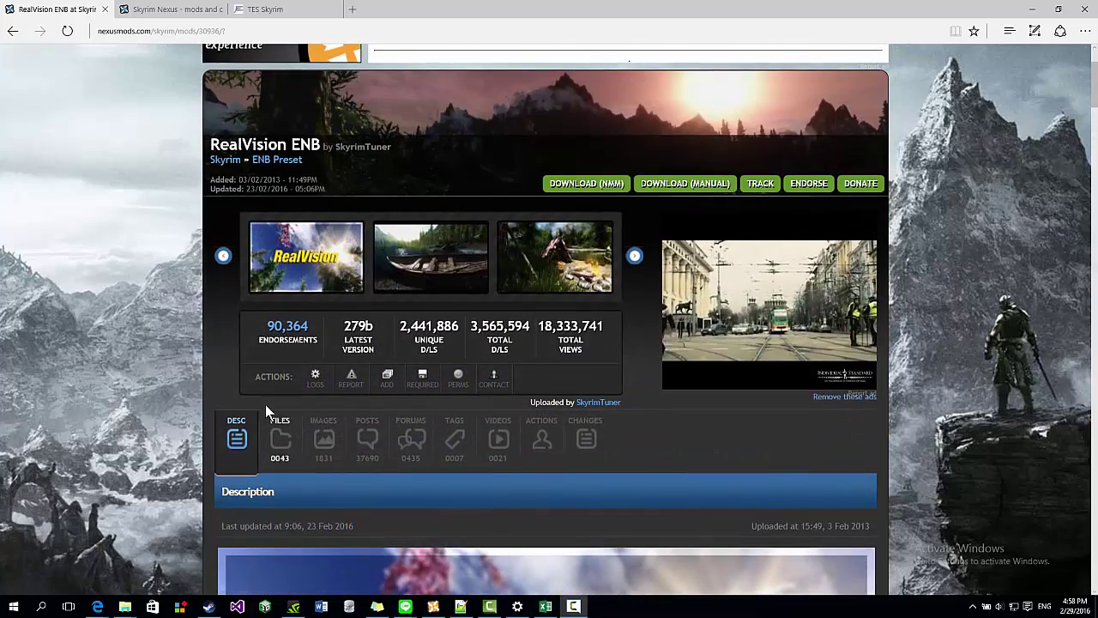
{"action": "left_click", "coordinate": [292, 459]}
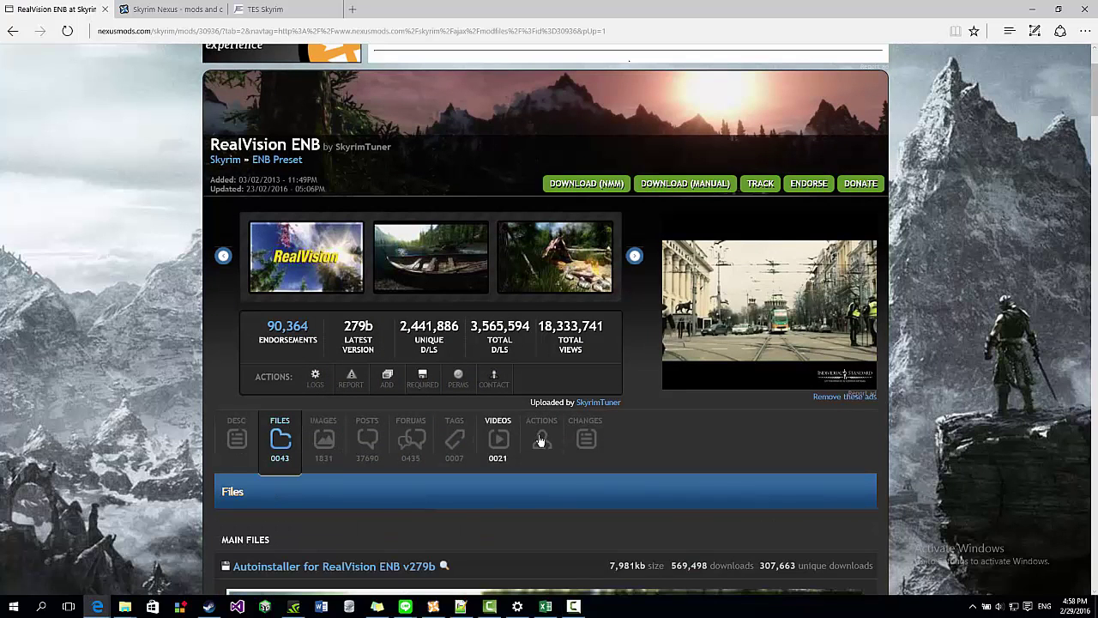
{"action": "scroll", "coordinate": [541, 412], "scroll_direction": "down", "scroll_amount": 6}
{"action": "scroll", "coordinate": [508, 363], "scroll_direction": "down", "scroll_amount": 5}
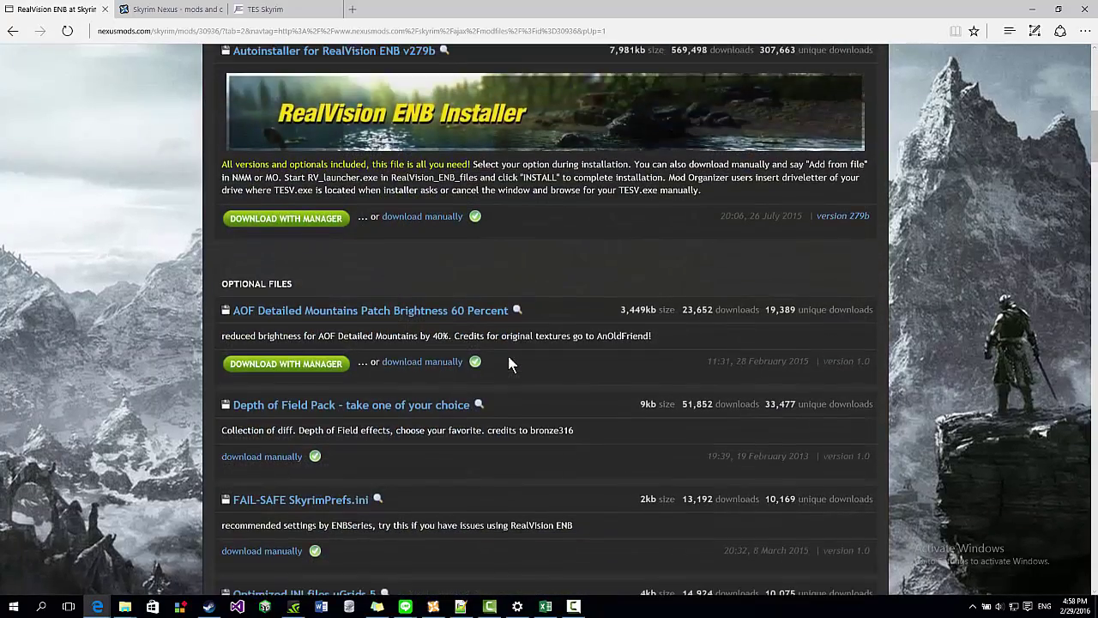
{"action": "scroll", "coordinate": [508, 364], "scroll_direction": "up", "scroll_amount": 2}
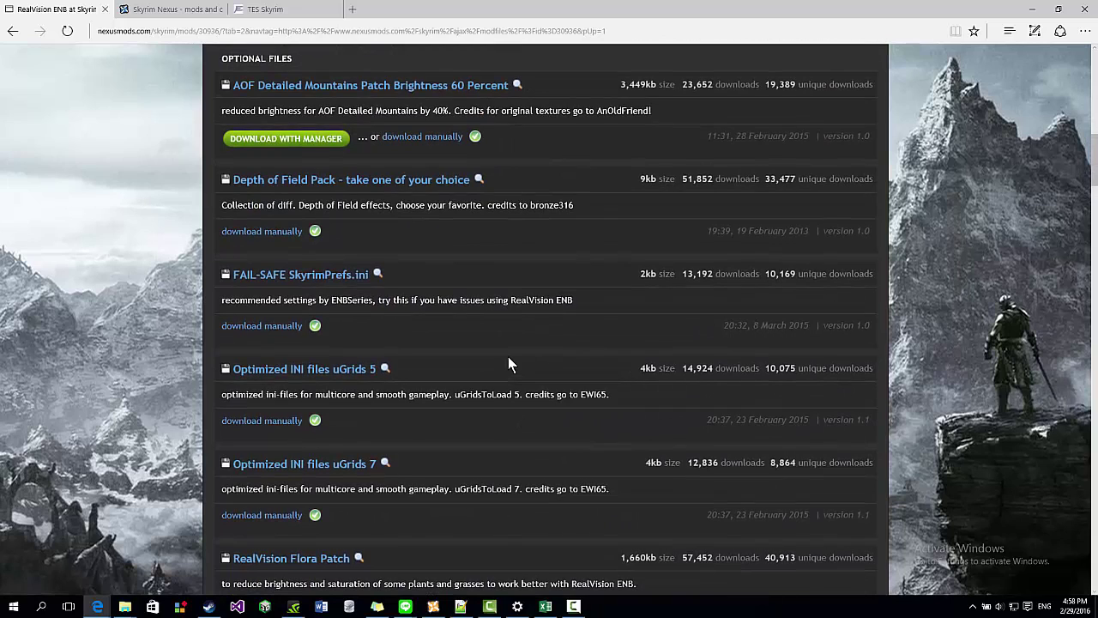
{"action": "scroll", "coordinate": [508, 364], "scroll_direction": "down", "scroll_amount": 3}
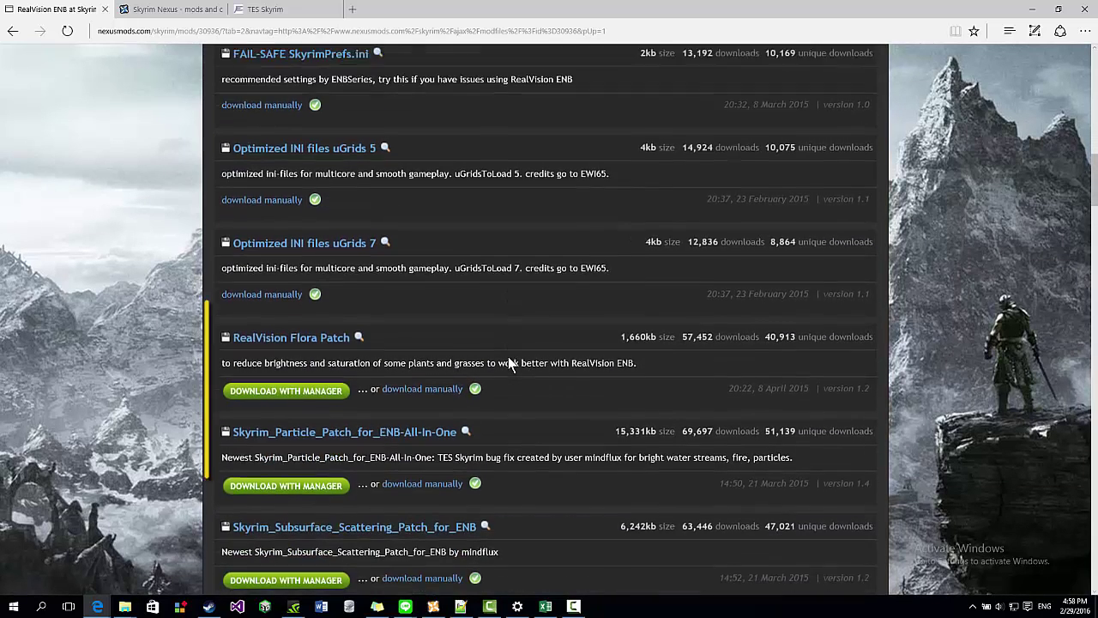